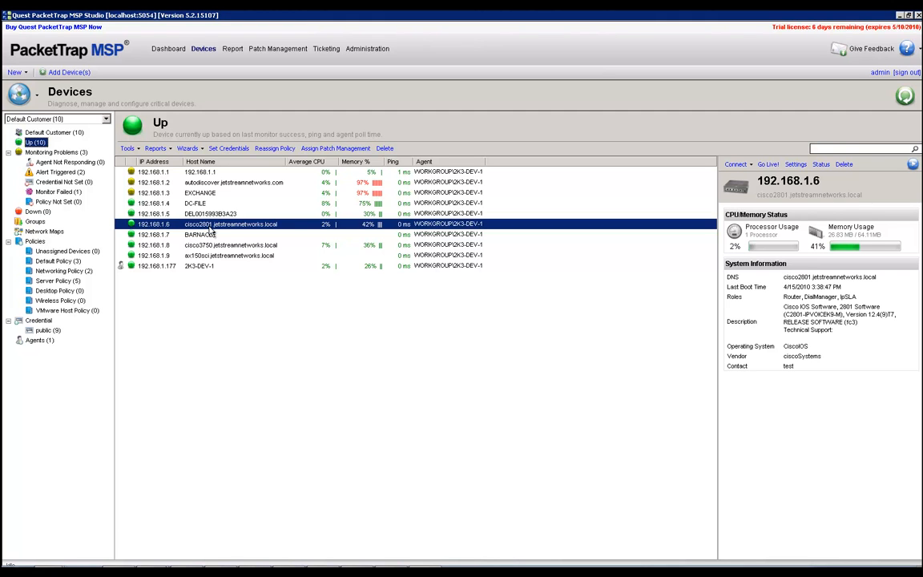
# Check the credential assignments of the cisco2801 device (192.168.1.6), leaving them as they are, and reassign it to the Networking Policy.
pyautogui.click(241, 149)
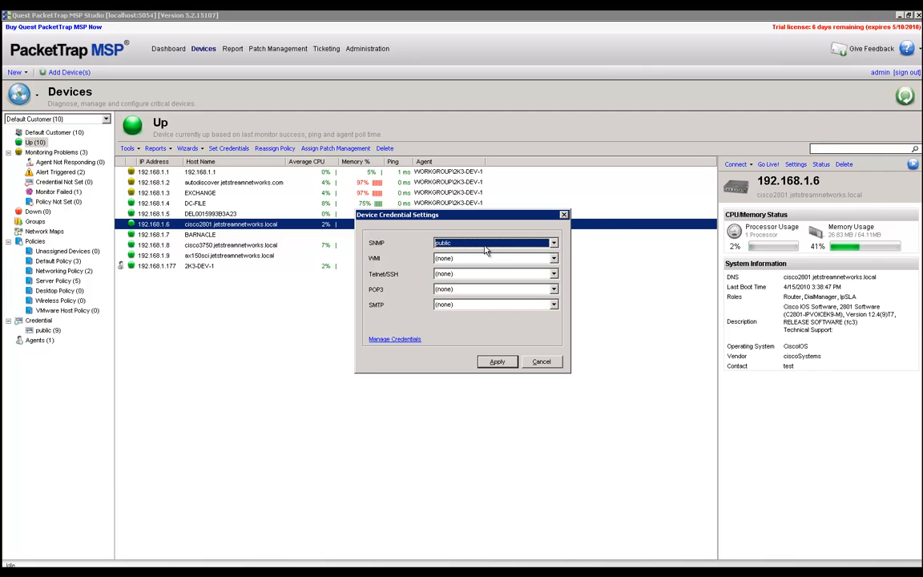
pyautogui.click(542, 361)
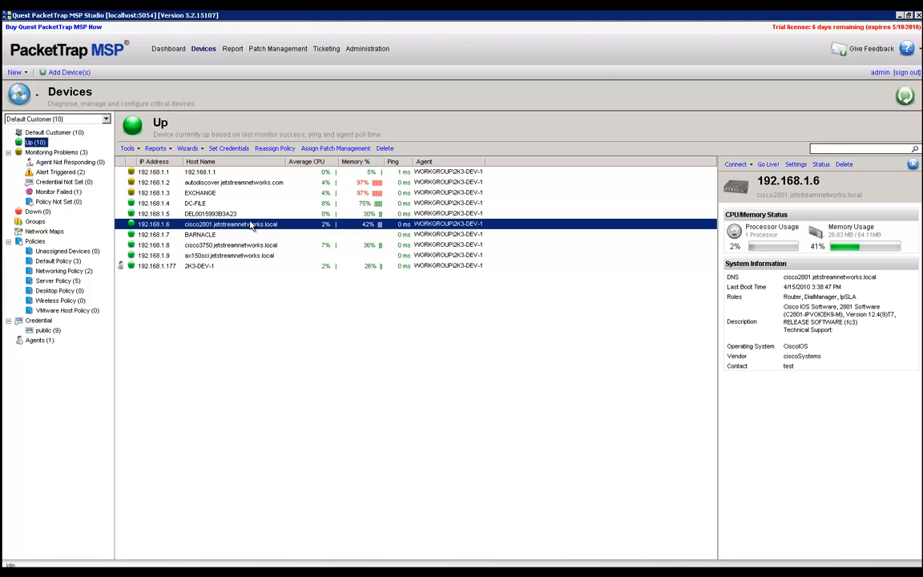
pyautogui.click(273, 149)
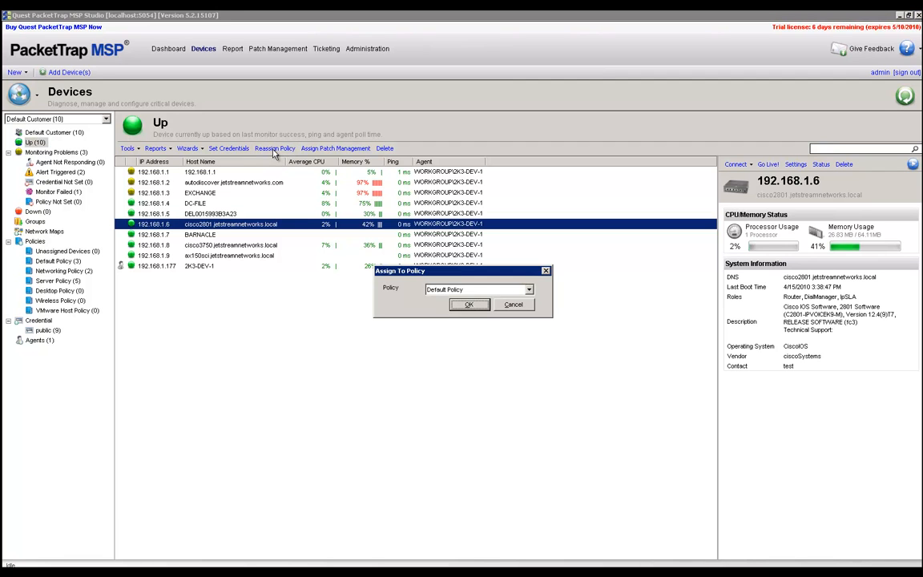
pyautogui.click(461, 289)
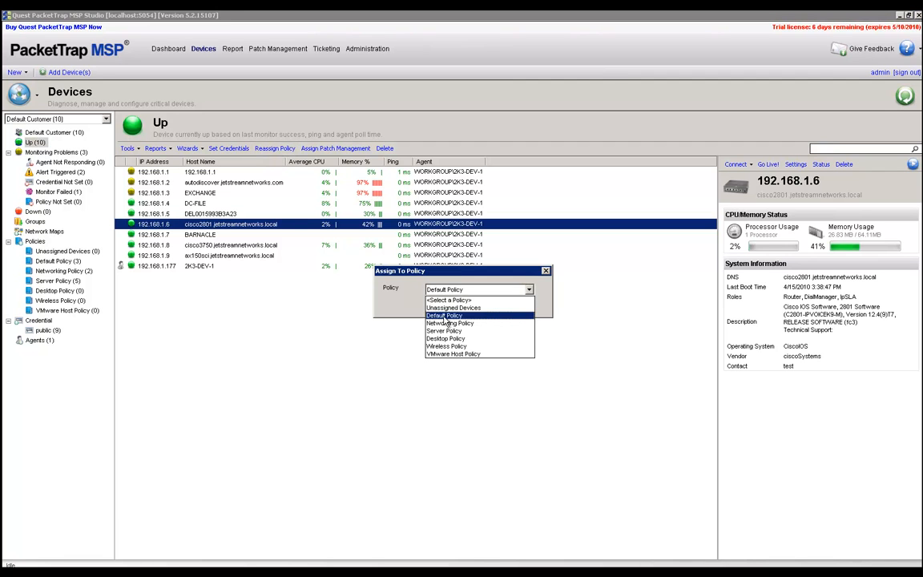
pyautogui.click(447, 322)
pyautogui.click(469, 306)
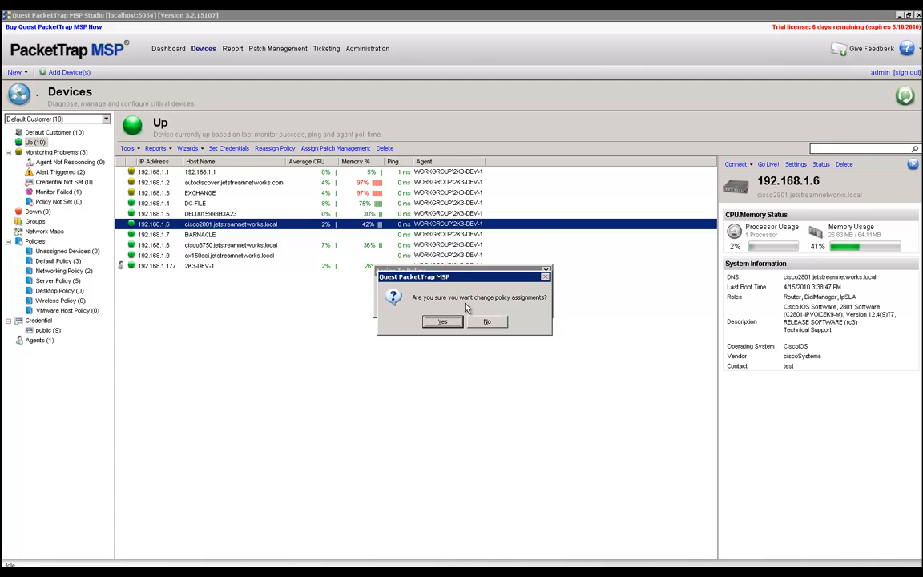
pyautogui.click(445, 321)
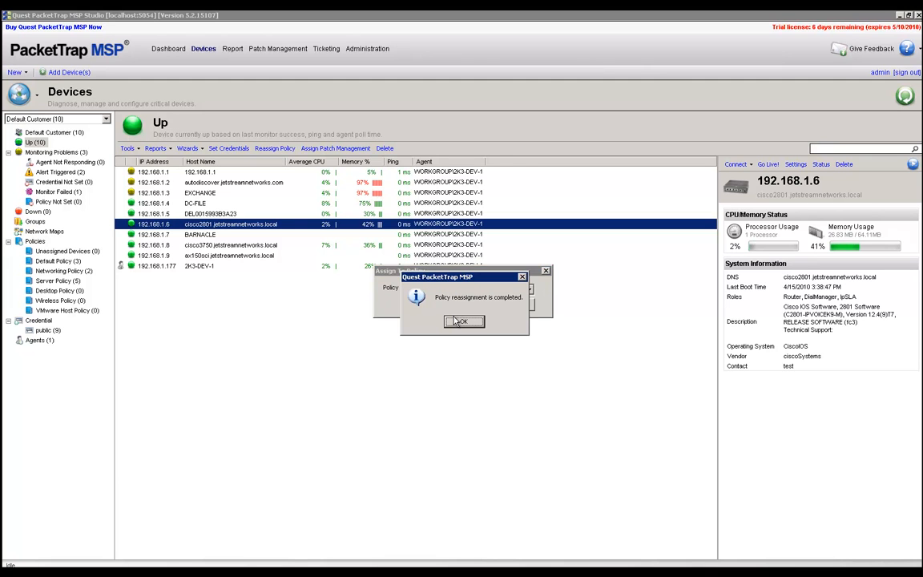
pyautogui.click(454, 321)
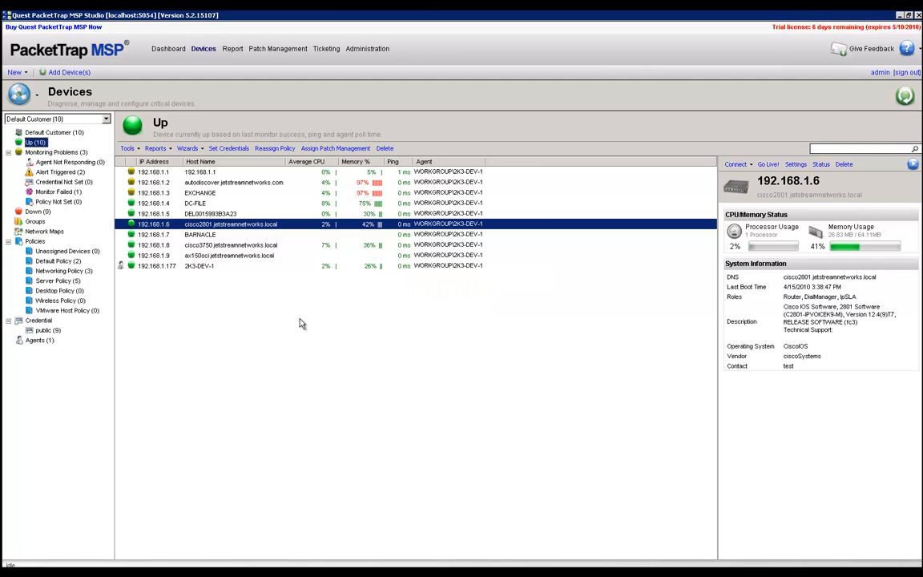
# Review the monitors enabled in the Networking Policy, including the NetFlow/sFlow/JFlow/ptFlow Collector, without changing the policy.
pyautogui.rightClick(91, 271)
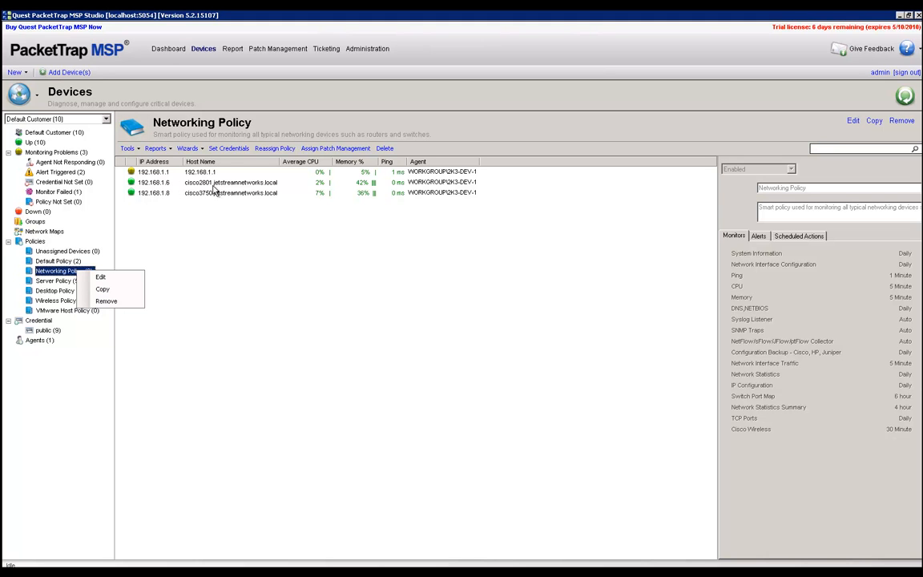
pyautogui.click(114, 276)
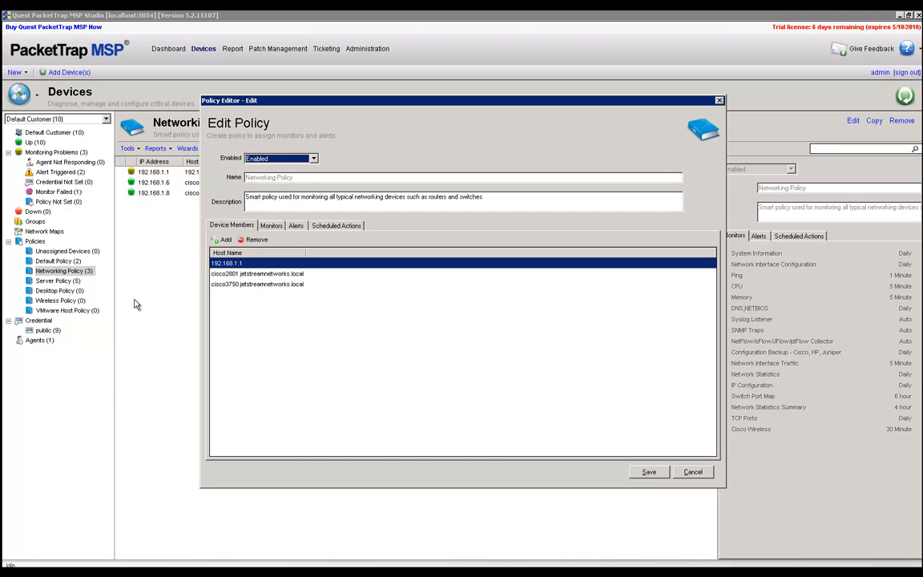
pyautogui.click(270, 225)
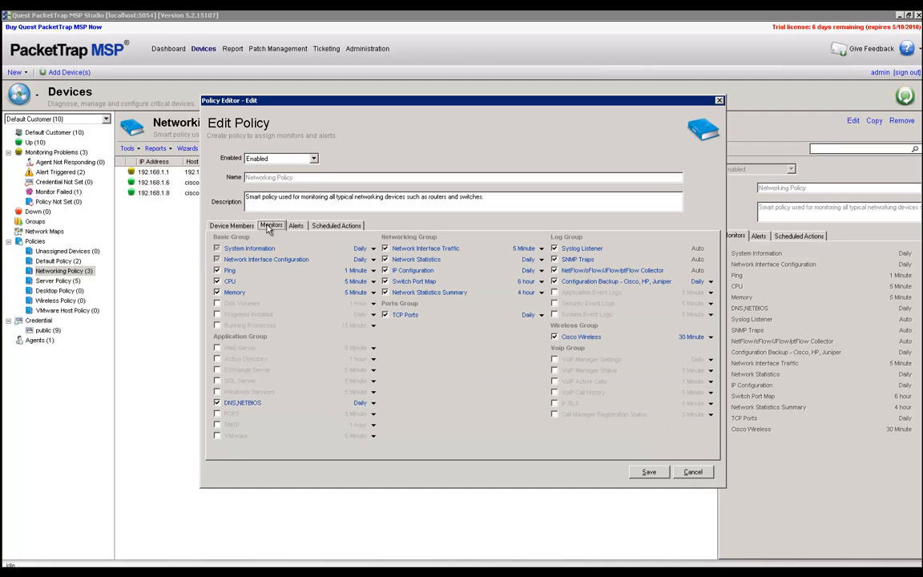
pyautogui.moveTo(593, 278)
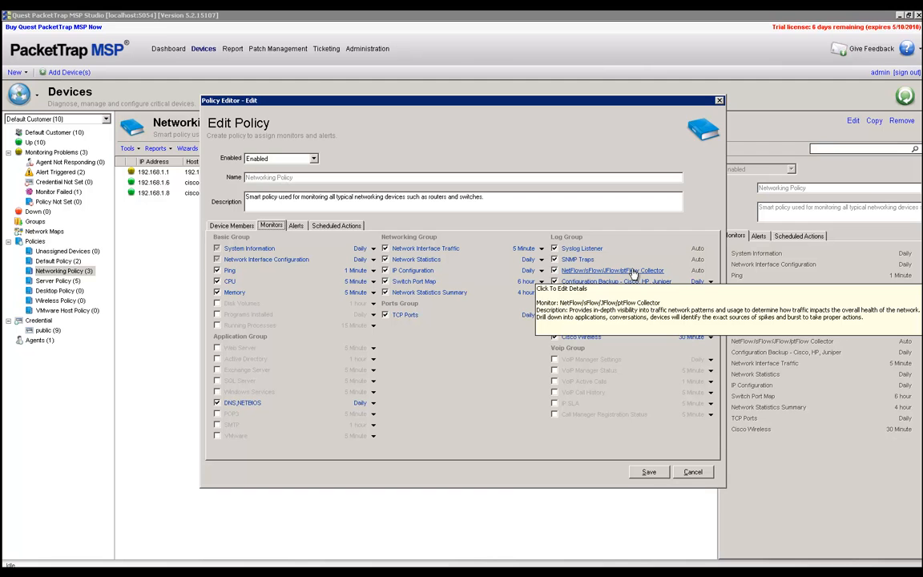
pyautogui.click(685, 474)
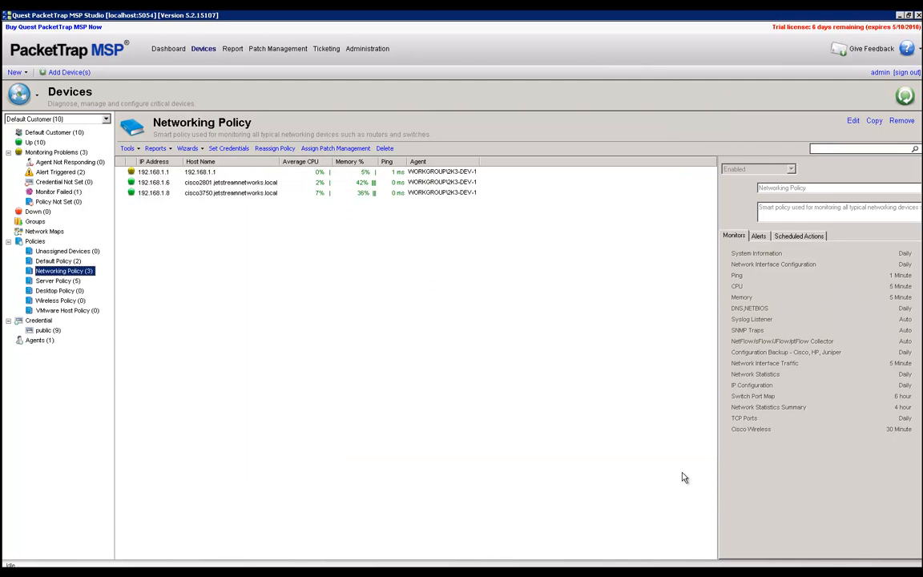
# Start the Enable Traffic Analysis wizard for 192.168.1.6 and proceed with the NetFlow or sFlow type.
pyautogui.rightClick(159, 186)
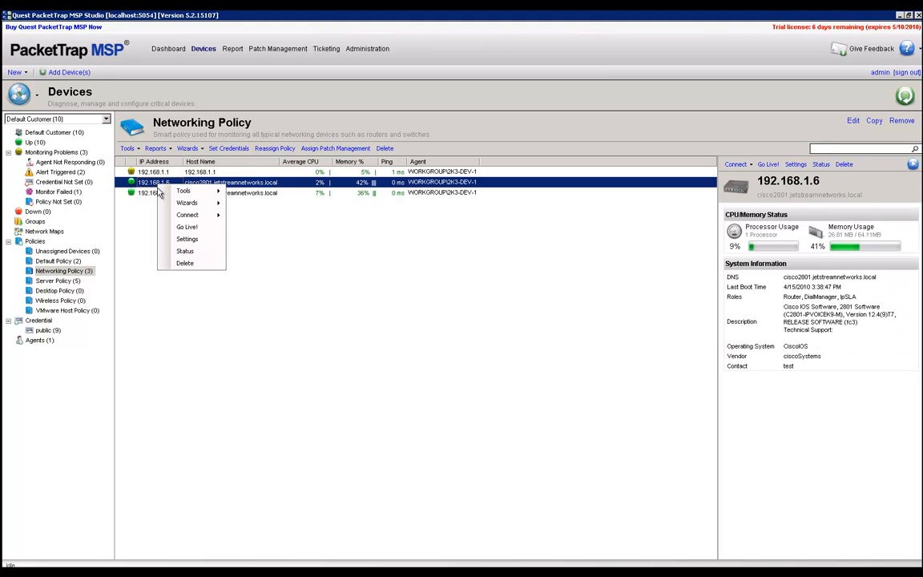
pyautogui.moveTo(205, 209)
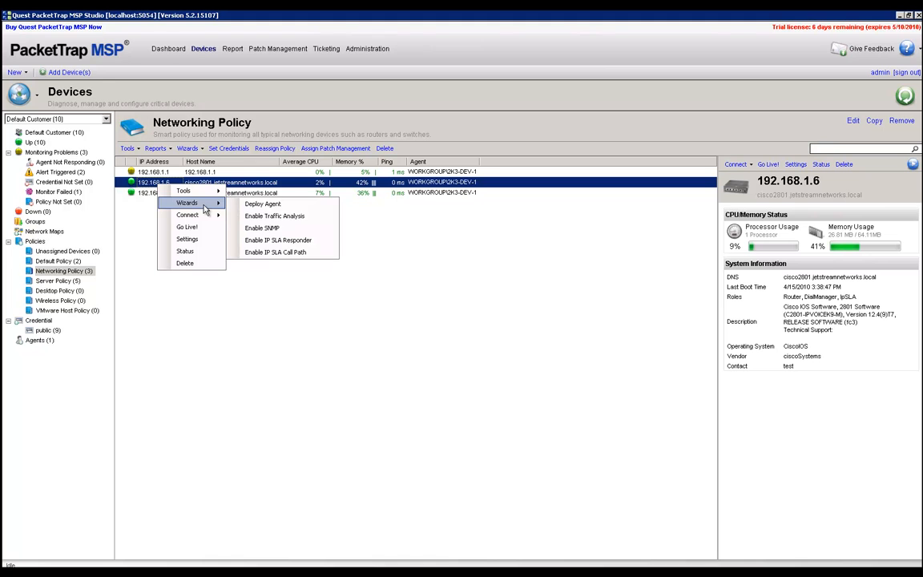
pyautogui.click(320, 217)
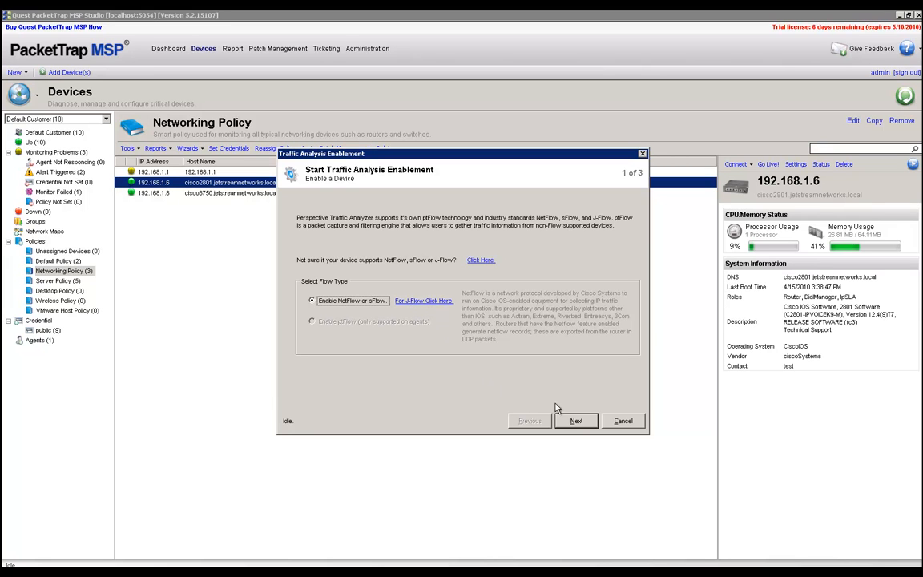
pyautogui.click(581, 423)
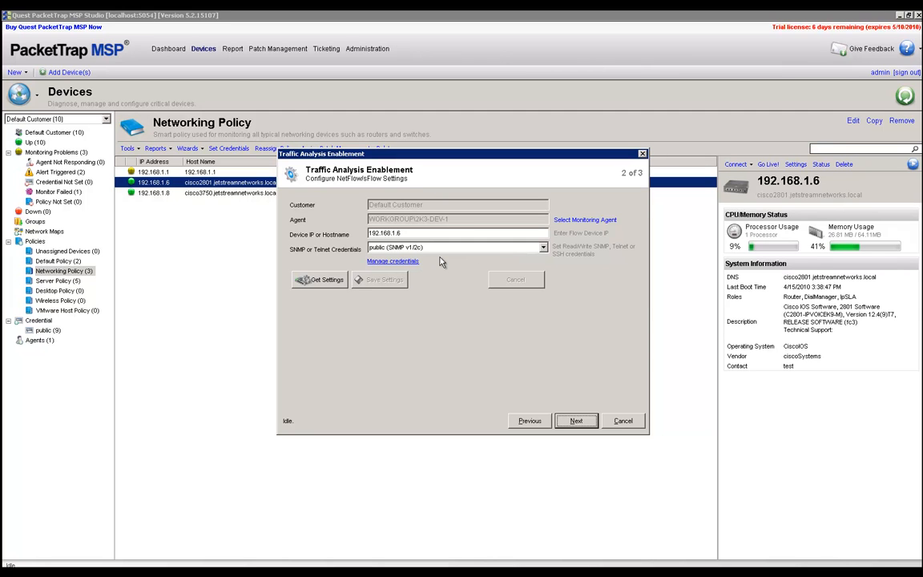
pyautogui.click(396, 262)
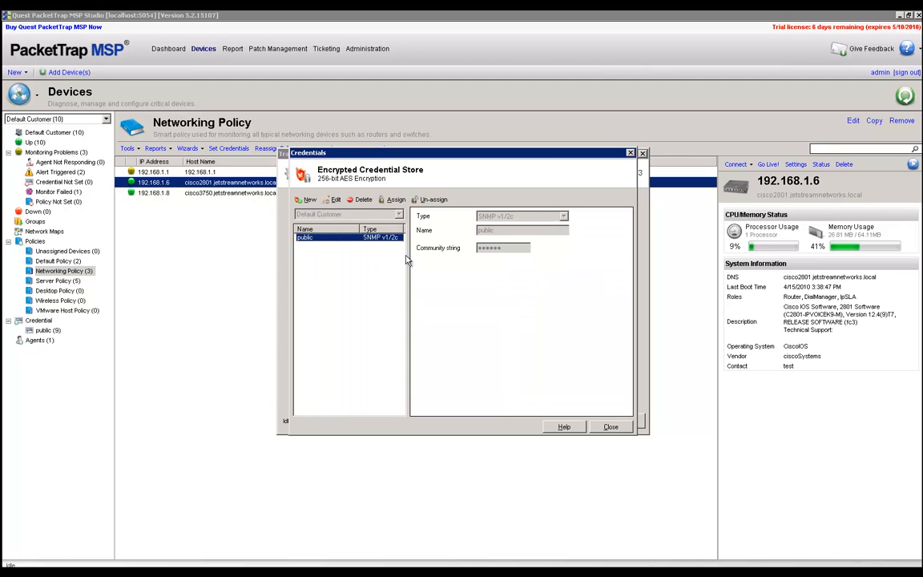
pyautogui.click(304, 201)
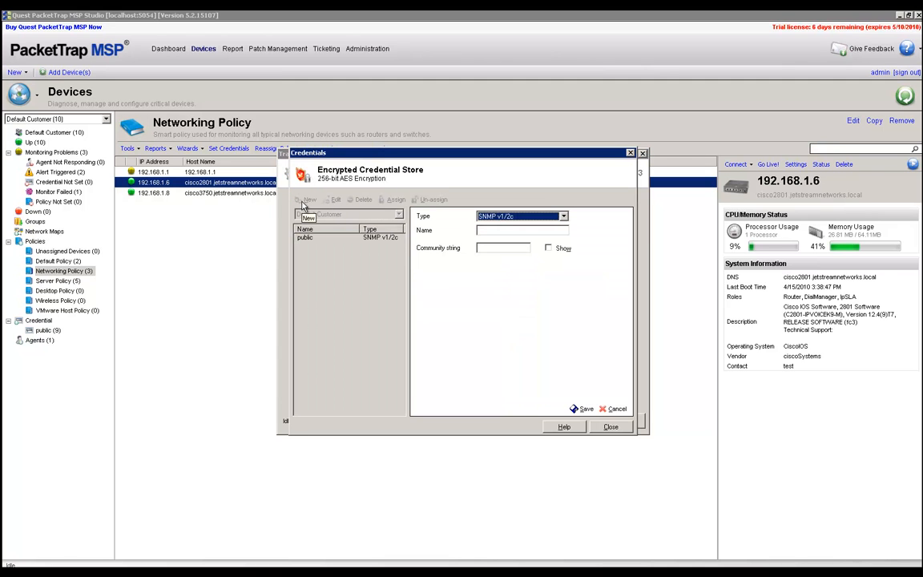
pyautogui.click(517, 217)
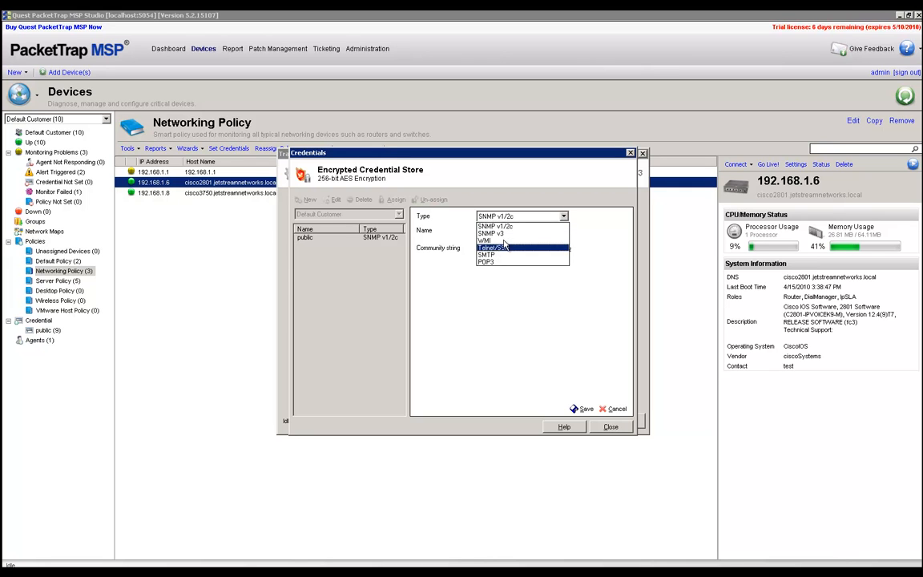
pyautogui.click(597, 284)
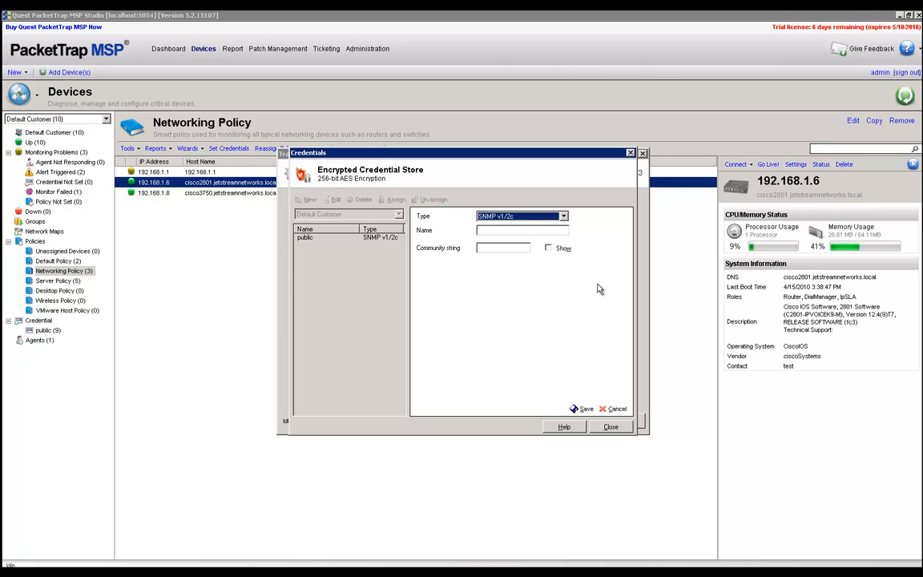
pyautogui.click(613, 408)
pyautogui.click(610, 426)
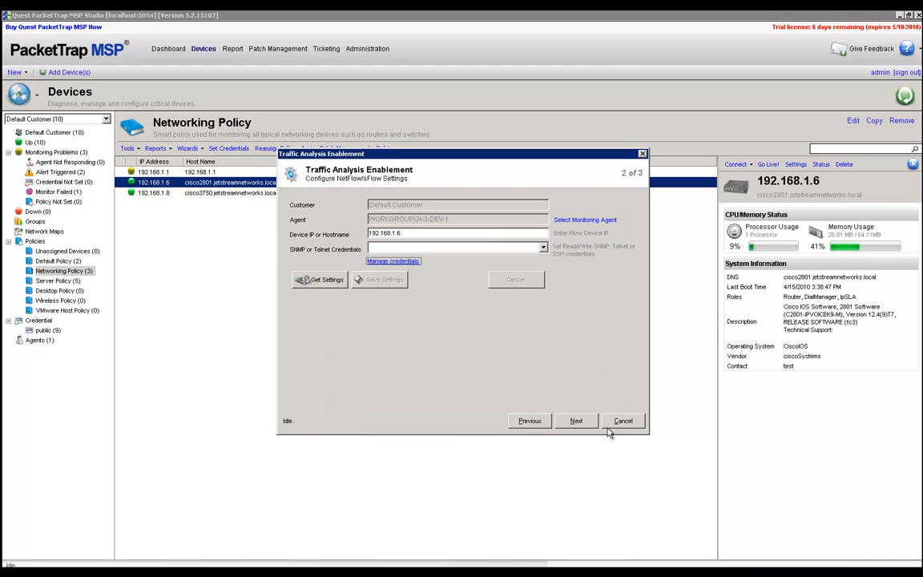
# Retrieve the router's flow settings using the public (SNMP v1/2c) credential and check the second export address against the device's monitoring agent.
pyautogui.click(331, 280)
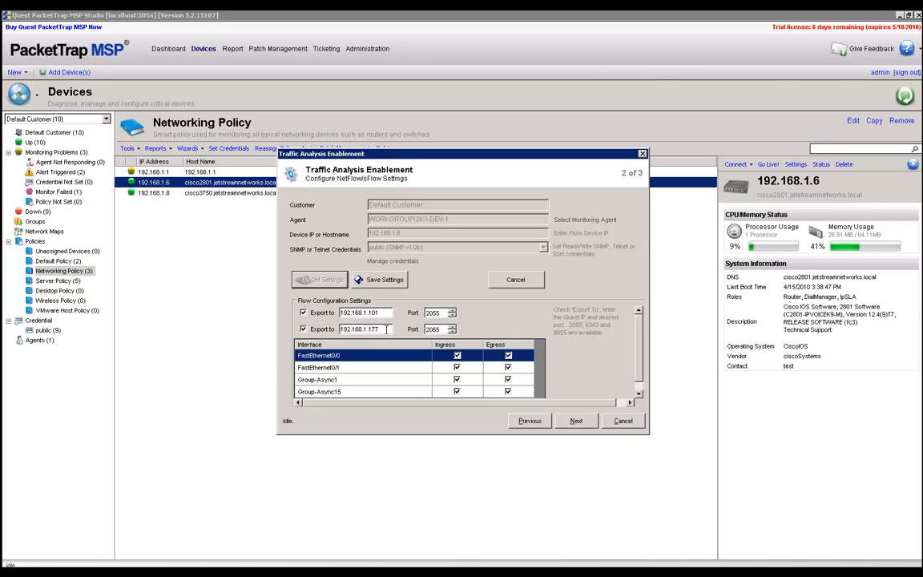
pyautogui.moveTo(386, 330); pyautogui.dragTo(324, 337)
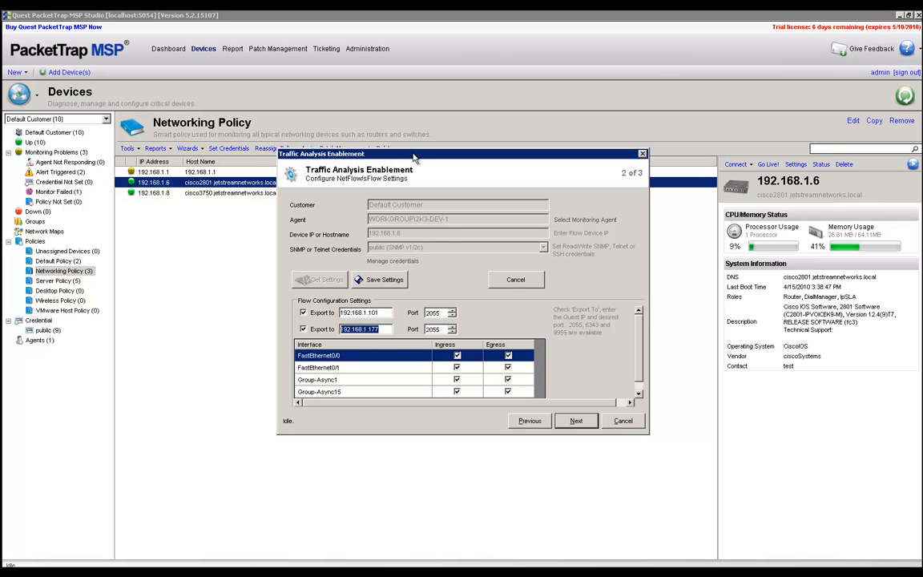
pyautogui.moveTo(398, 171); pyautogui.dragTo(439, 260)
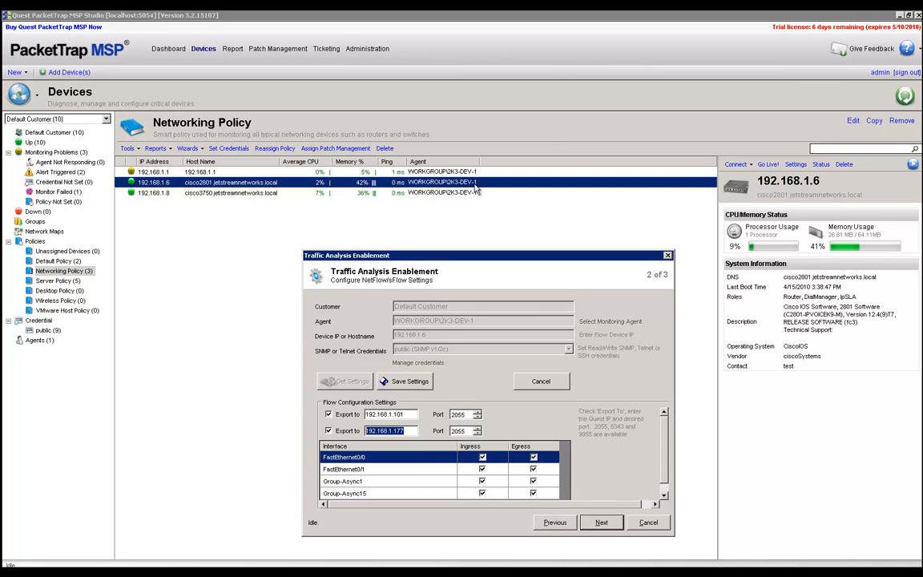
pyautogui.click(415, 430)
pyautogui.moveTo(477, 258); pyautogui.dragTo(478, 213)
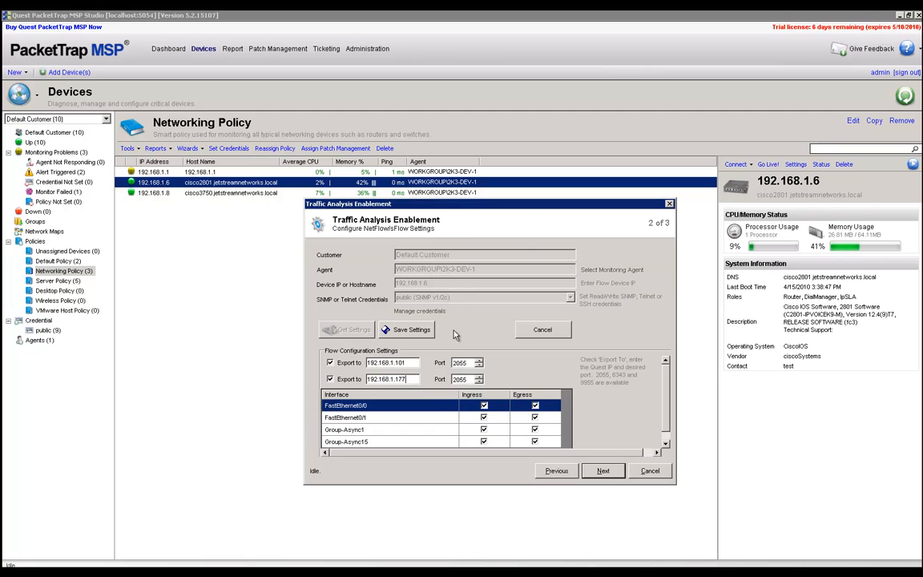
# Save the flow configuration to the router and complete the Traffic Analysis Enablement wizard.
pyautogui.click(410, 330)
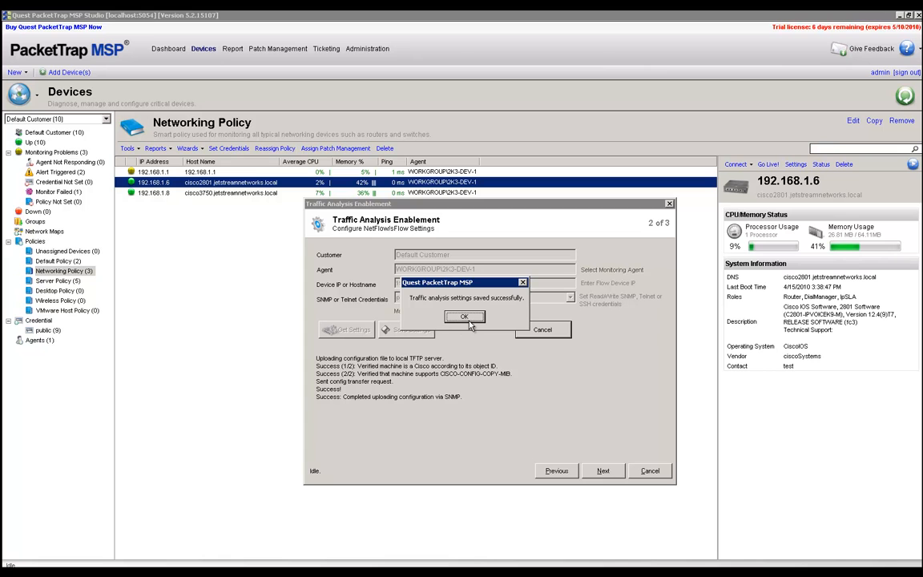
pyautogui.click(467, 318)
pyautogui.click(603, 473)
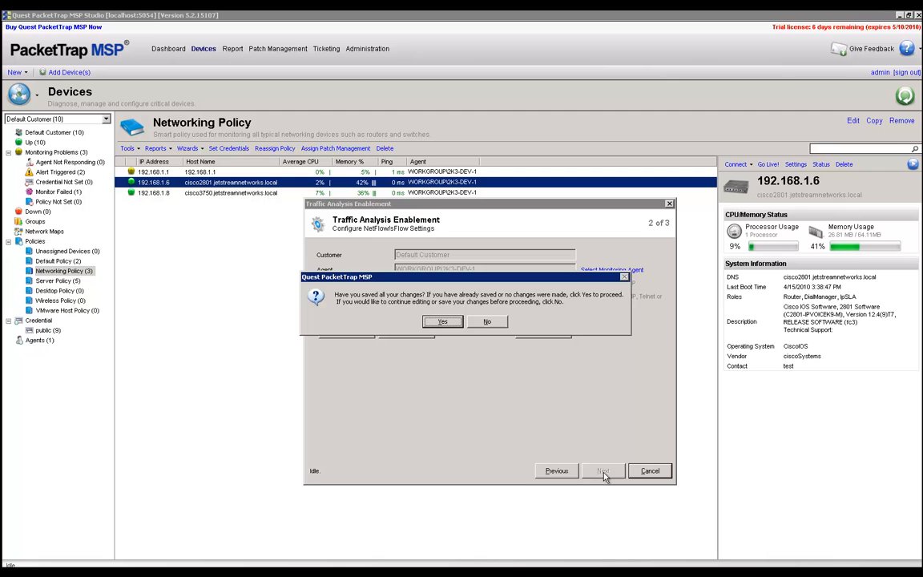
pyautogui.click(443, 324)
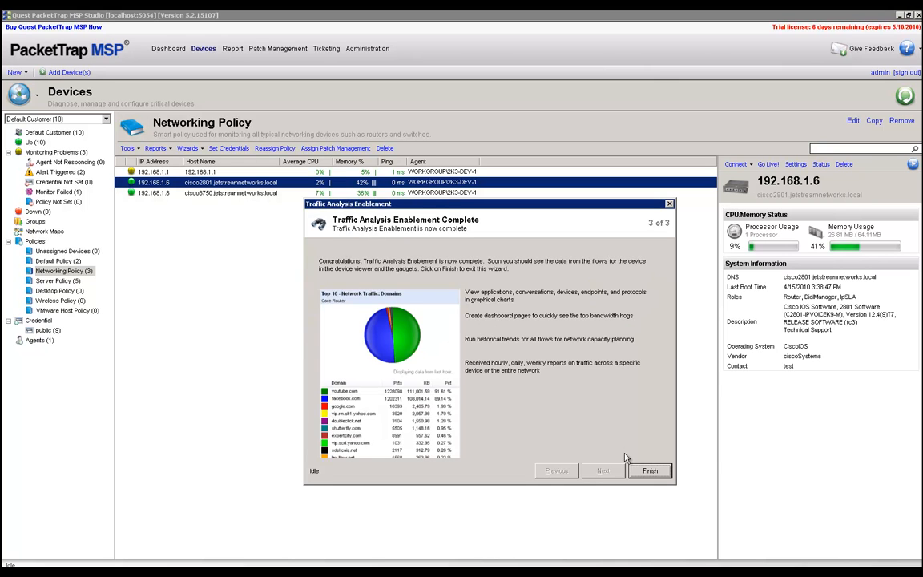
pyautogui.click(651, 471)
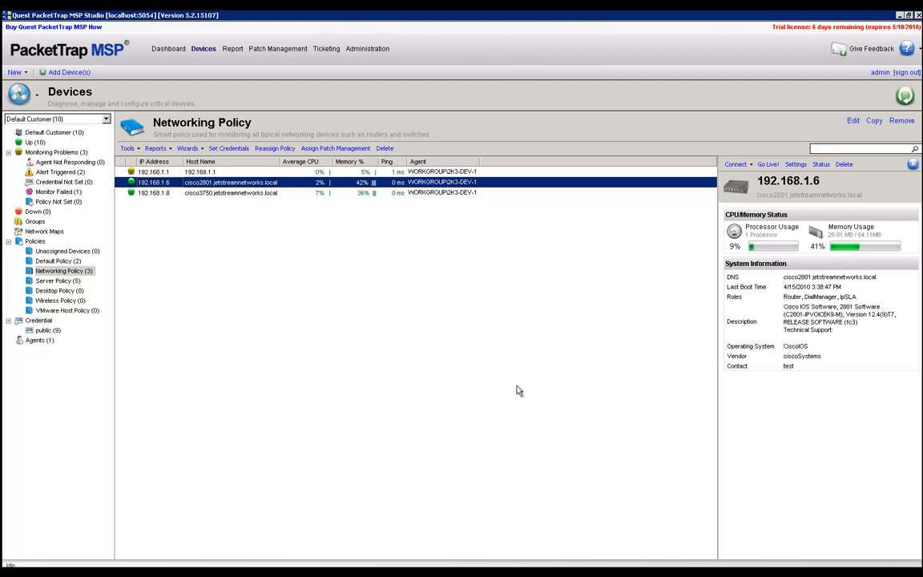
# Refresh the device list and run Go Live diagnostics on 192.168.1.6 with a duration of 1 Minute.
pyautogui.click(906, 95)
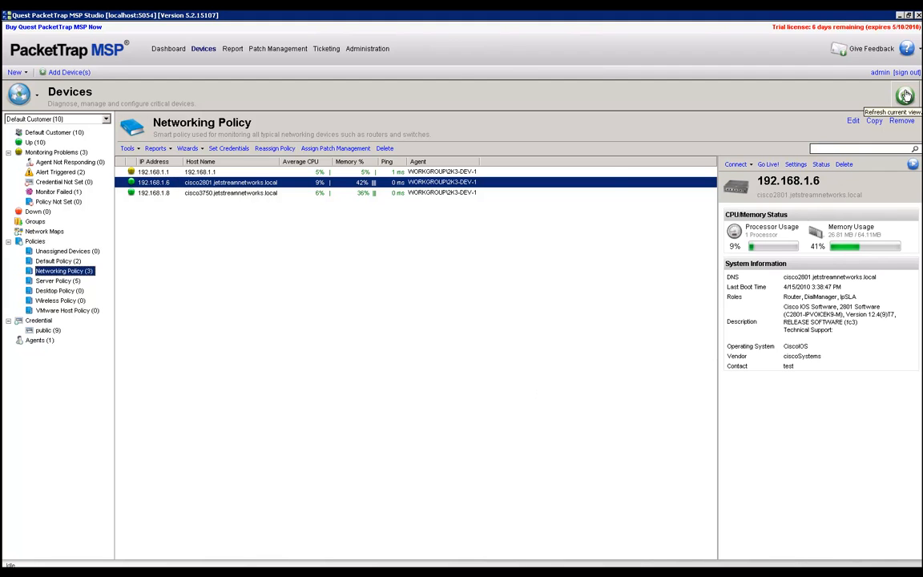
pyautogui.rightClick(298, 185)
pyautogui.click(325, 231)
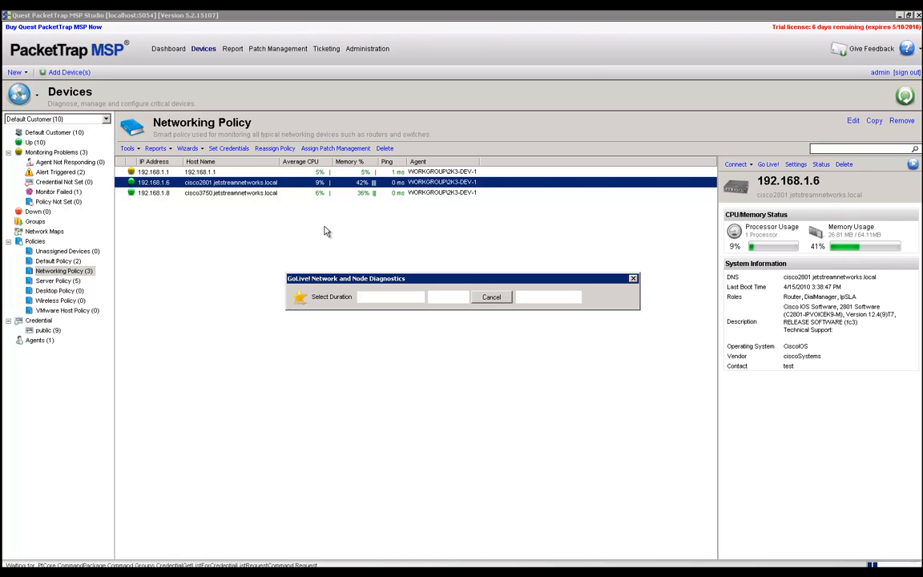
pyautogui.click(409, 298)
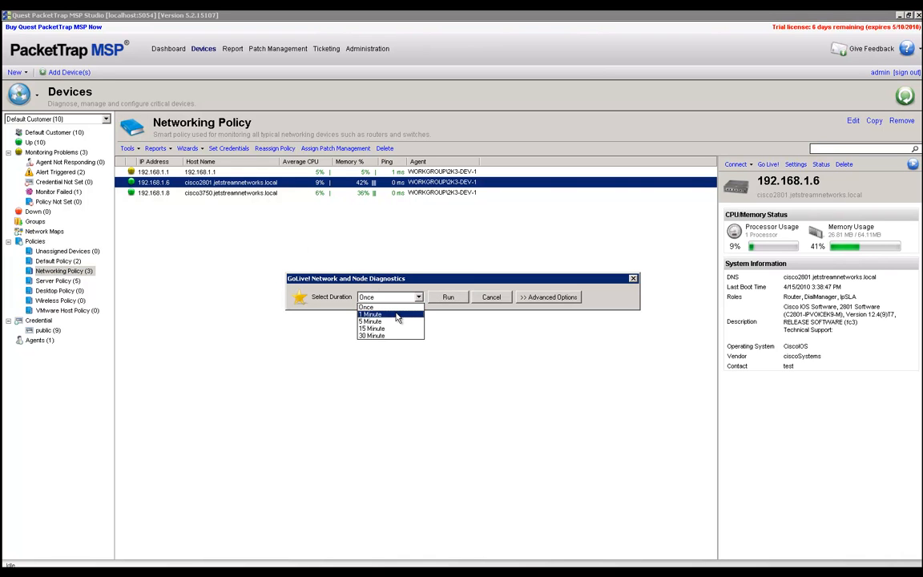
pyautogui.click(396, 316)
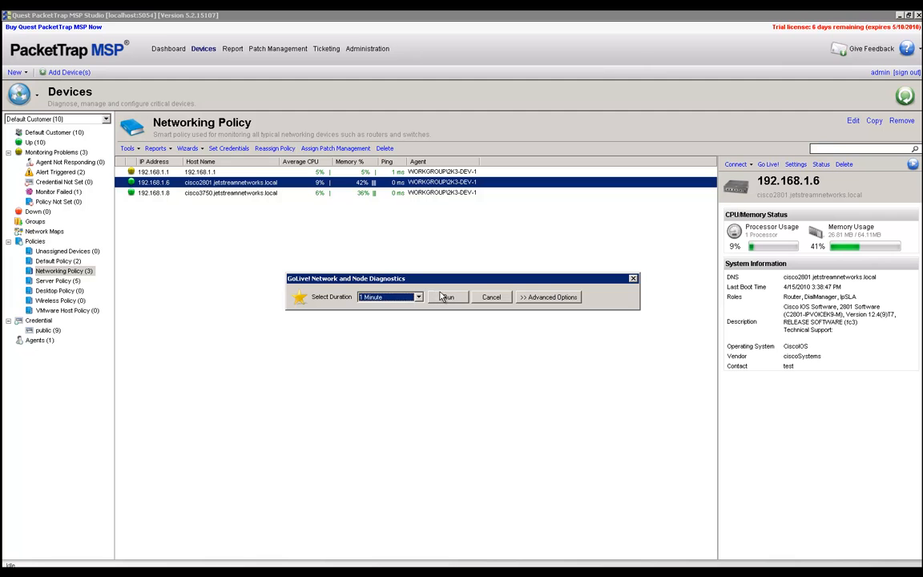
pyautogui.click(442, 297)
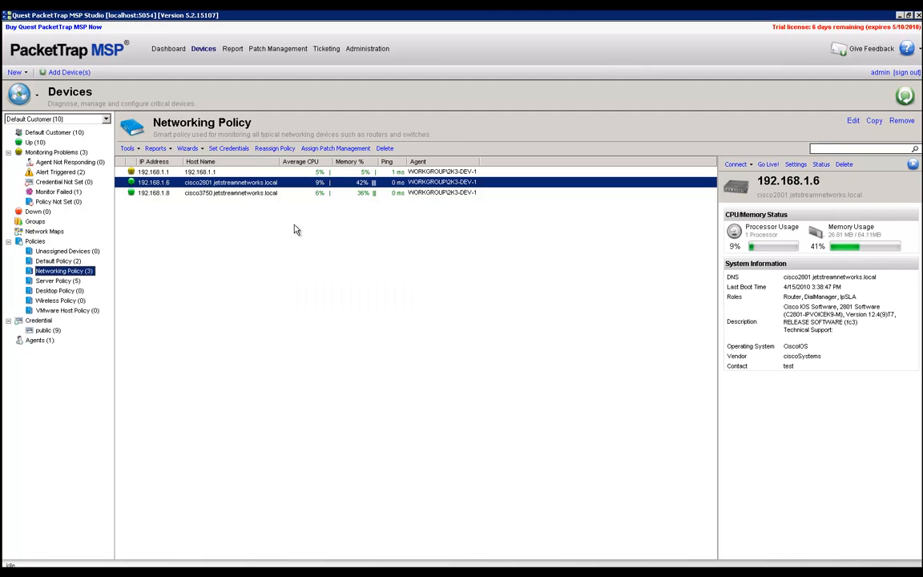
# Examine the Network Traffic Flow of 192.168.1.6 by applications, conversations, domains and protocols.
pyautogui.doubleClick(231, 184)
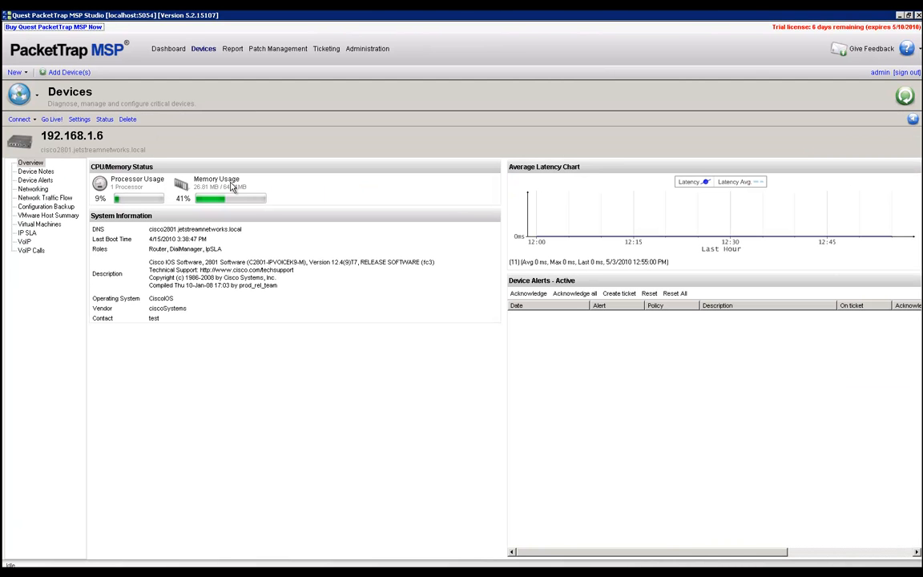
pyautogui.click(50, 199)
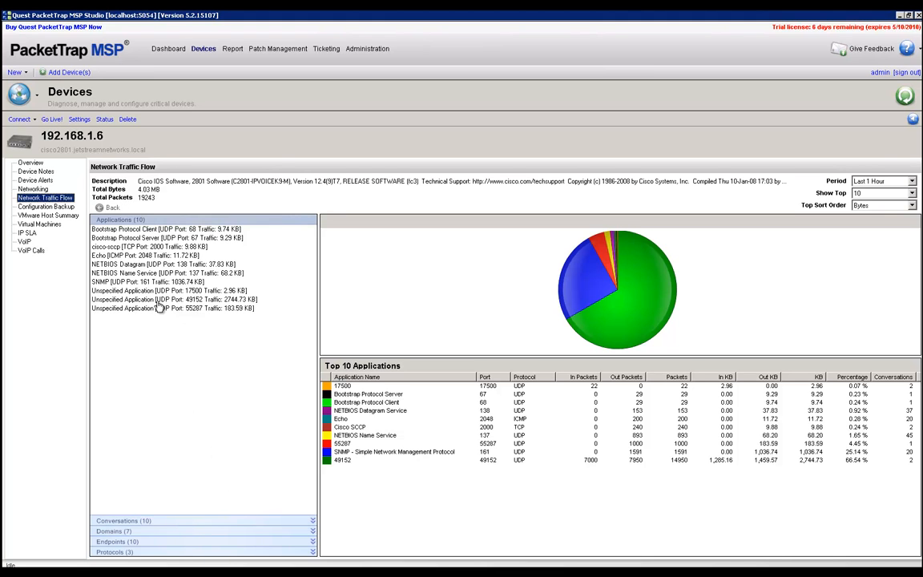
pyautogui.click(152, 524)
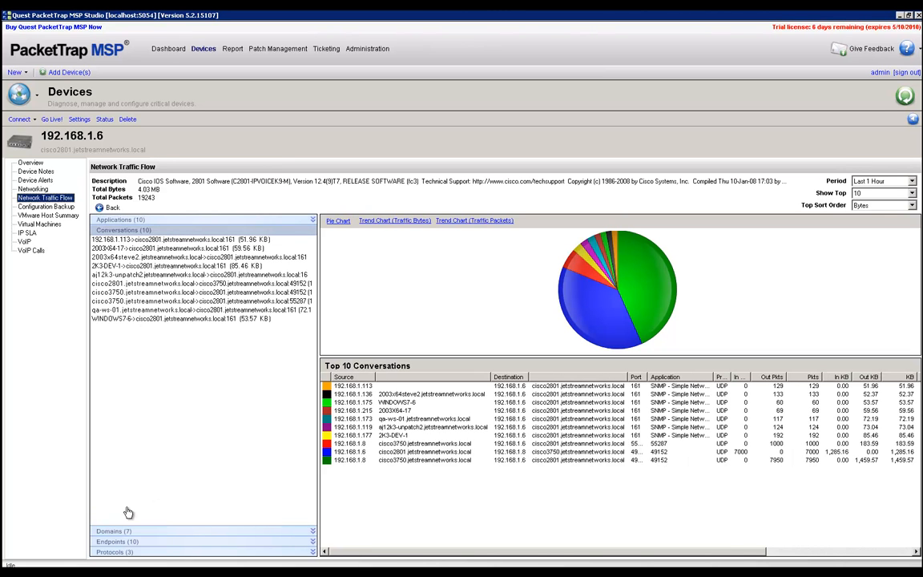
pyautogui.click(133, 533)
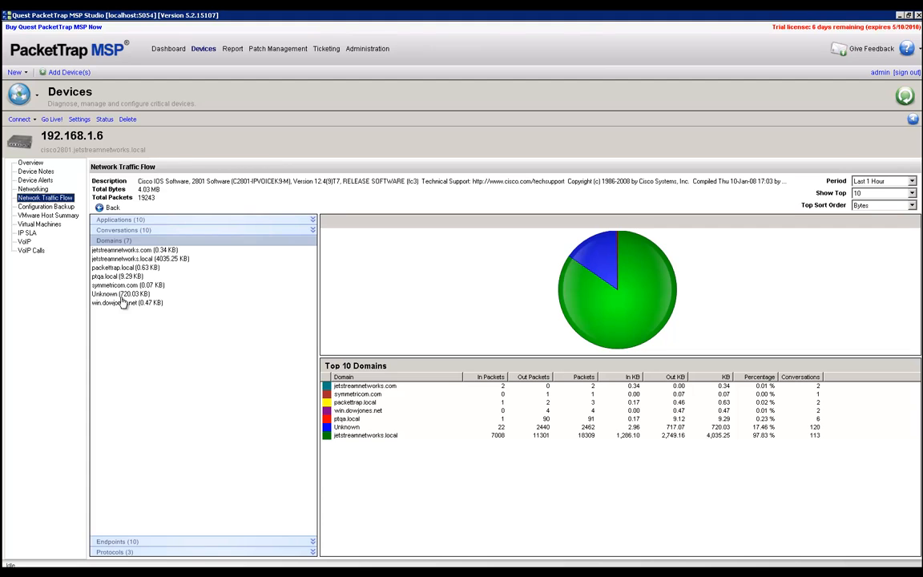
pyautogui.click(127, 552)
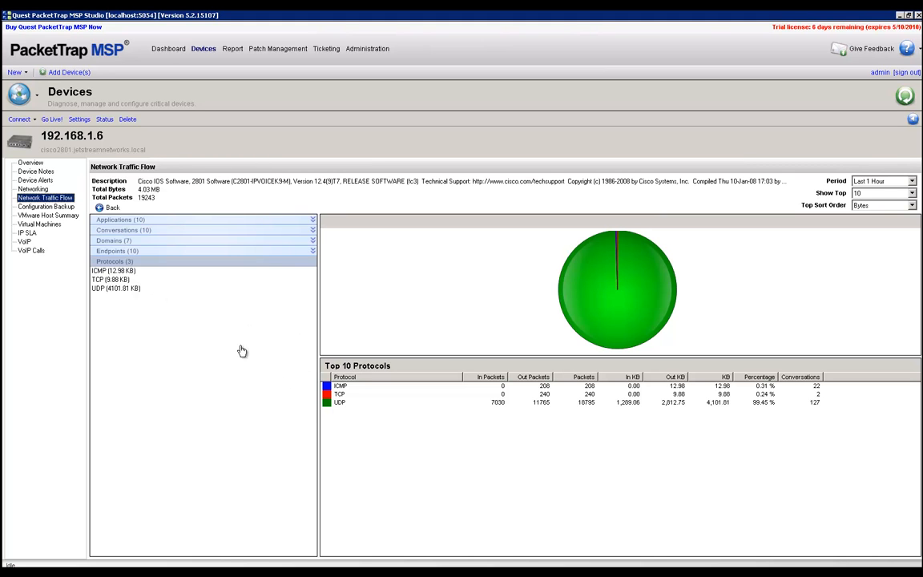
pyautogui.click(122, 241)
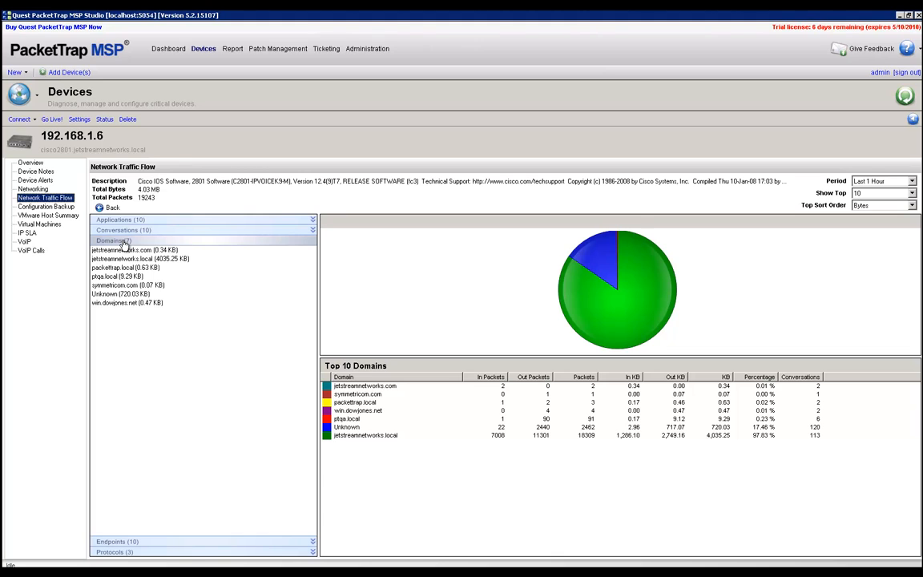